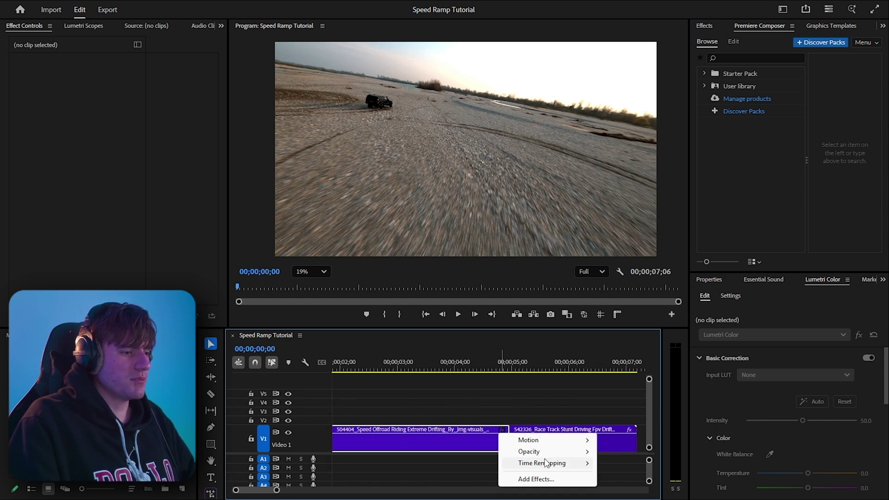
Show the drifting clip's speed line and add a speed keyframe at 00;00;02;03.
{"action": "left_click", "coordinate": [621, 464]}
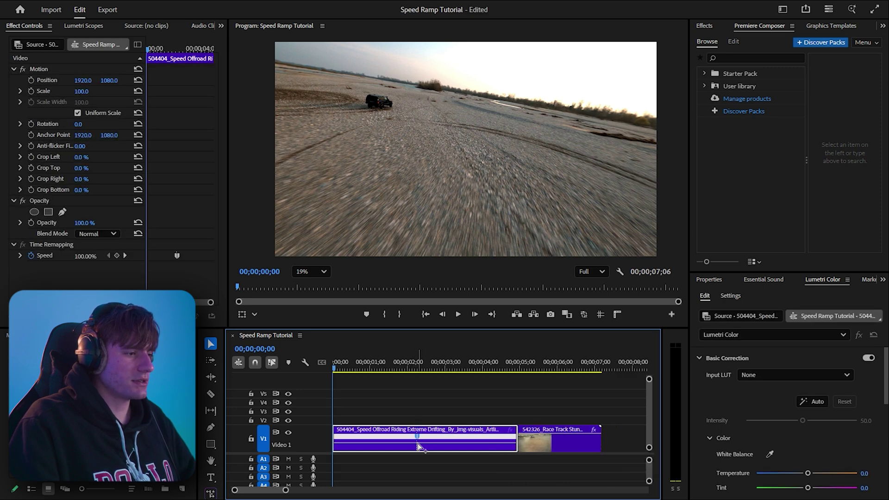
{"action": "left_click", "coordinate": [411, 367]}
{"action": "left_click", "coordinate": [117, 256]}
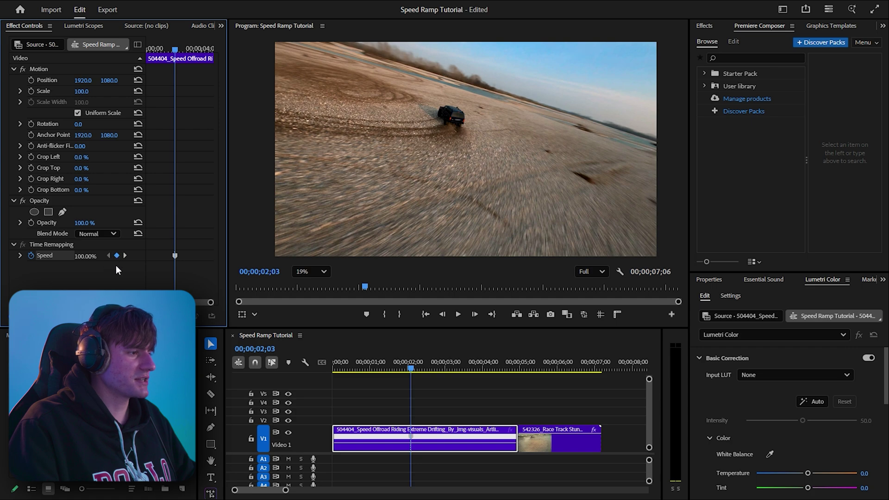
{"action": "left_click", "coordinate": [390, 367]}
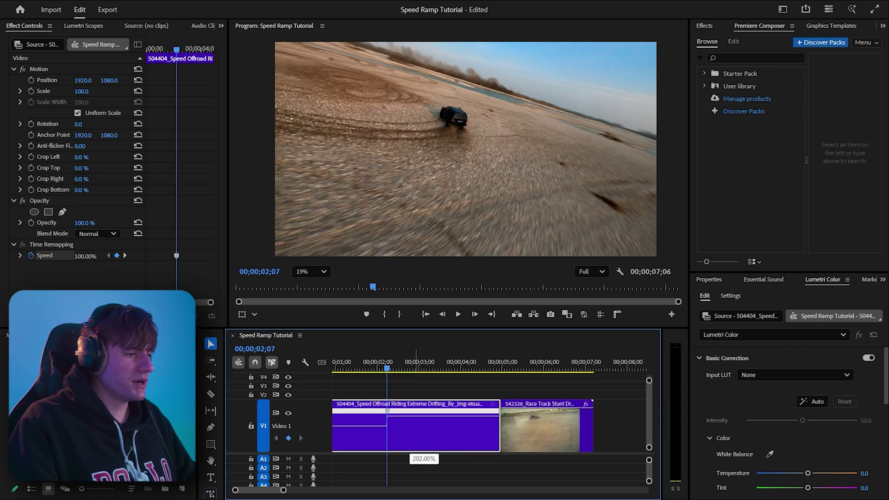
Raise the speed after the keyframe and preview the faster section.
{"action": "left_click", "coordinate": [395, 394]}
{"action": "key", "text": "space"}
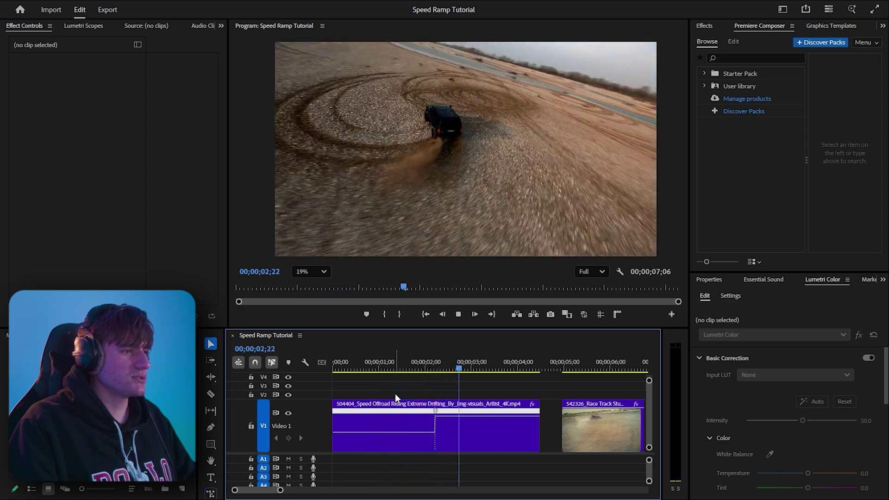
{"action": "key", "text": "space"}
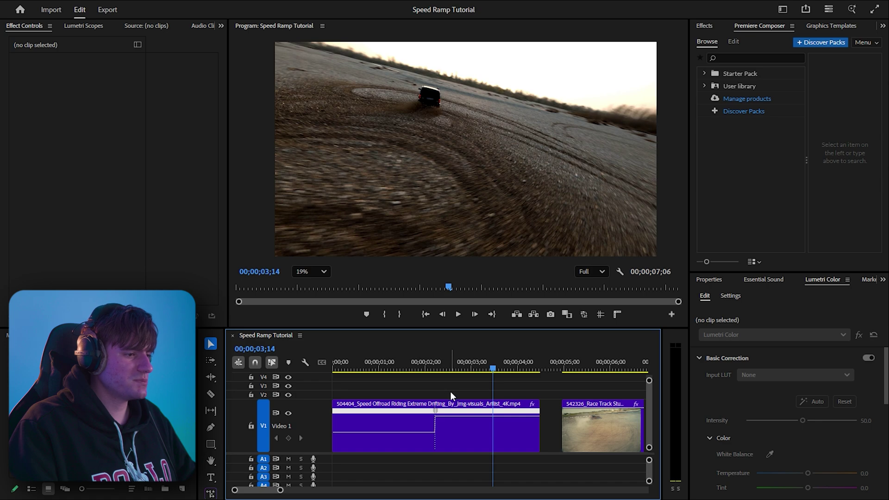
Spread the speed keyframe into an eased Bezier ramp and preview it.
{"action": "left_click_drag", "start_coordinate": [436, 411], "coordinate": [477, 422]}
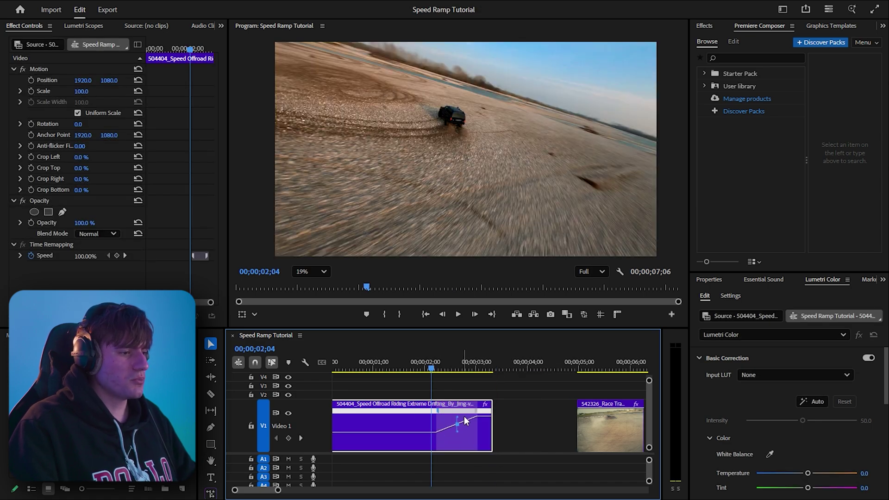
{"action": "left_click_drag", "start_coordinate": [466, 421], "coordinate": [458, 422]}
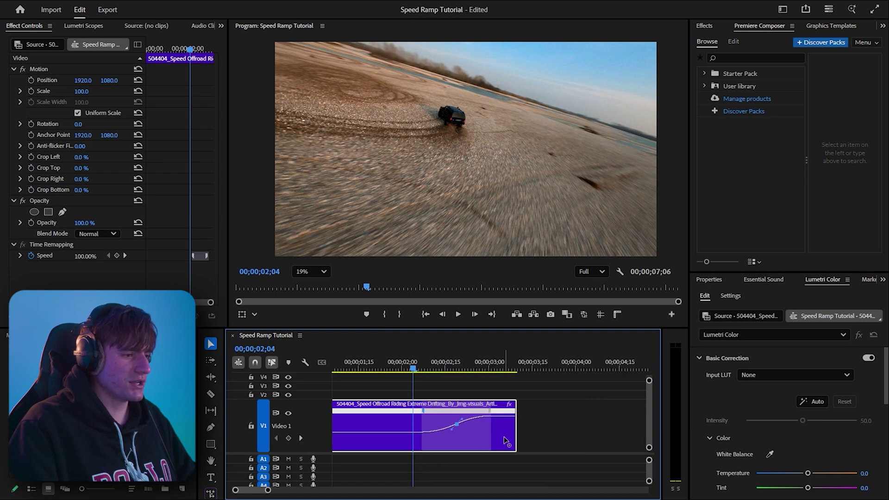
{"action": "key", "text": "space"}
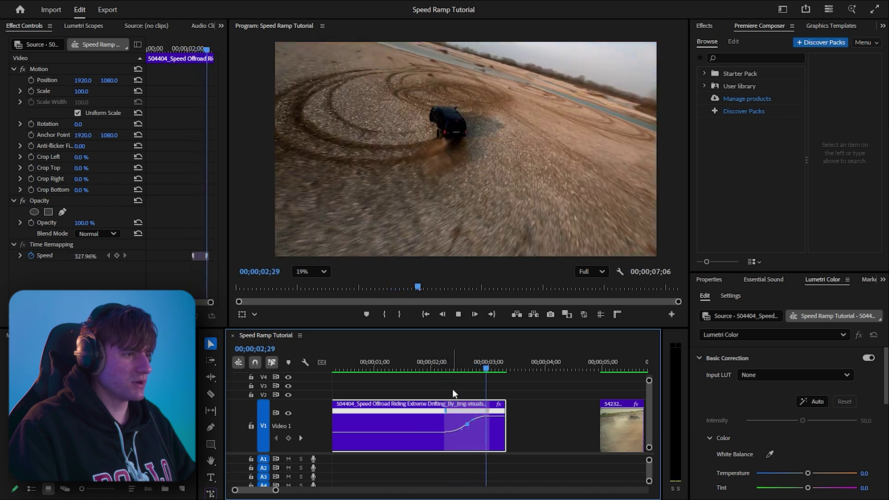
{"action": "key", "text": "space"}
{"action": "scroll", "coordinate": [469, 391], "scroll_direction": "down", "scroll_amount": 2}
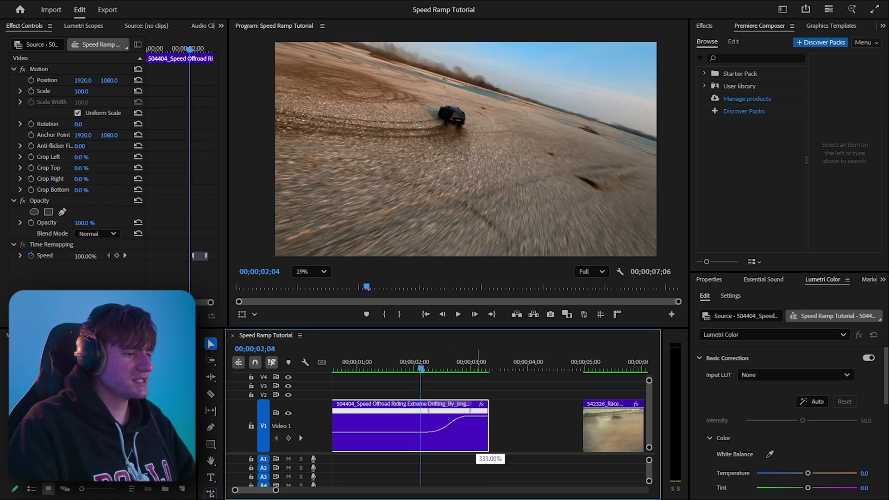
Push the speed after the ramp up to about 470% and return to the sequence start.
{"action": "left_click_drag", "start_coordinate": [476, 419], "coordinate": [476, 413]}
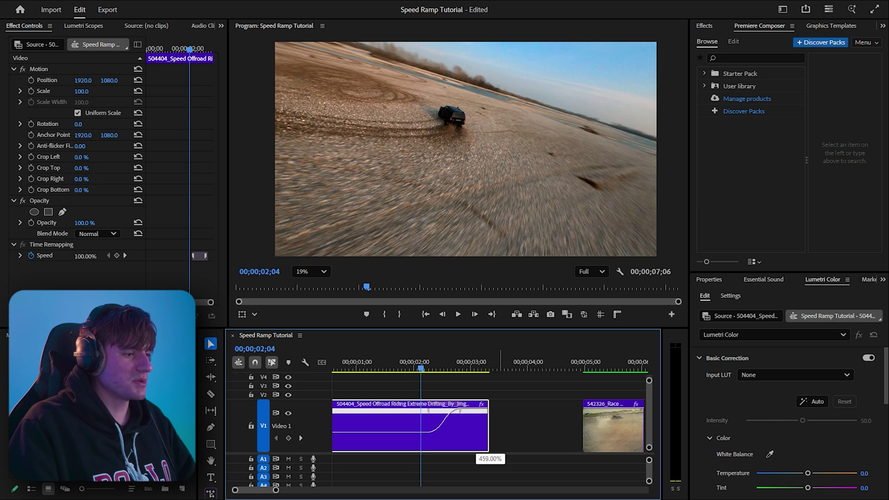
{"action": "mouse_move", "coordinate": [459, 411]}
{"action": "left_mouse_down"}
{"action": "mouse_move", "coordinate": [464, 403]}
{"action": "mouse_move", "coordinate": [464, 414]}
{"action": "left_mouse_up"}
{"action": "left_click", "coordinate": [453, 392]}
{"action": "key", "text": "Home"}
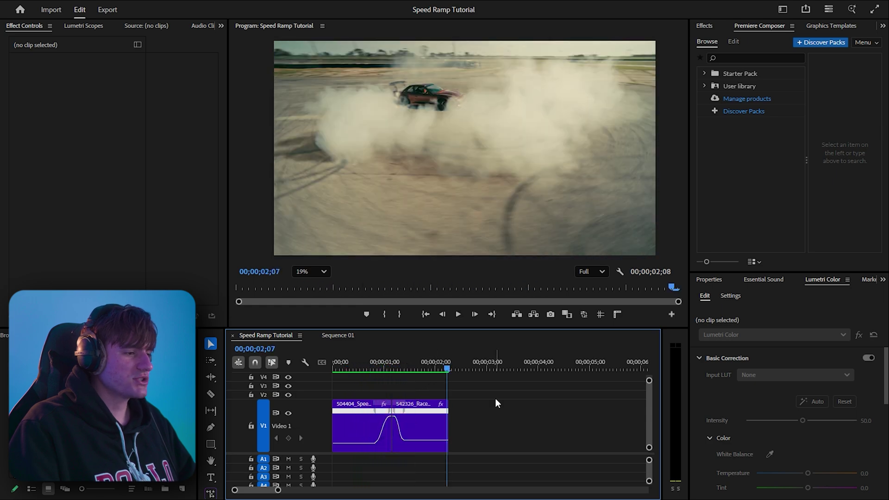
Review the transition and delete the adjustment clips on V2/V3 above the footage.
{"action": "key", "text": "minus"}
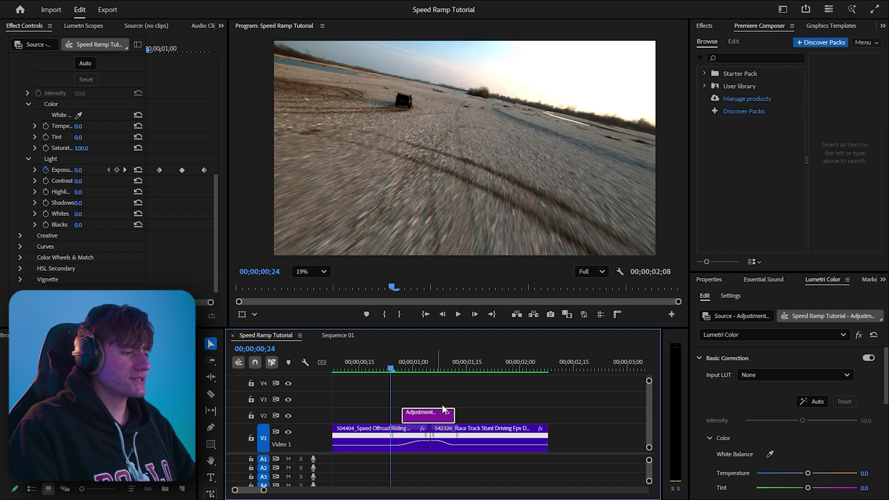
{"action": "scroll", "coordinate": [426, 431], "scroll_direction": "up", "scroll_amount": 1}
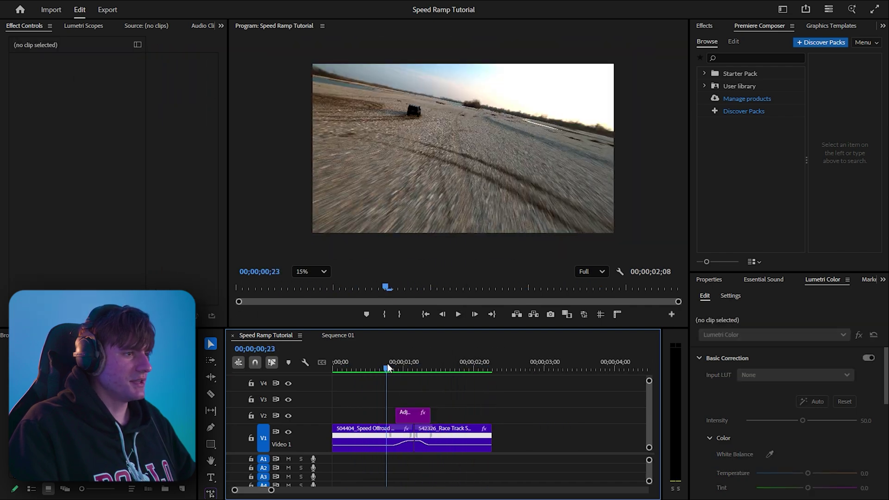
{"action": "mouse_move", "coordinate": [387, 366]}
{"action": "left_mouse_down"}
{"action": "mouse_move", "coordinate": [436, 376]}
{"action": "mouse_move", "coordinate": [390, 372]}
{"action": "left_mouse_up"}
{"action": "key", "text": "Home"}
{"action": "key", "text": "space"}
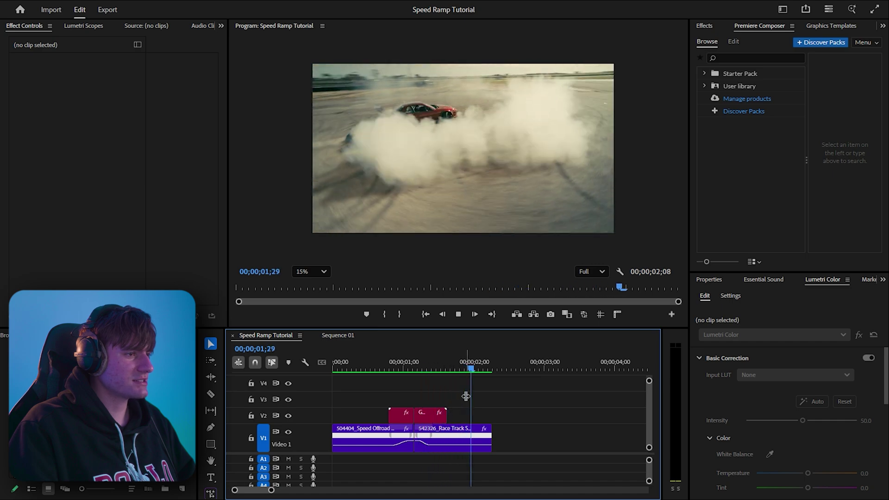
{"action": "left_click_drag", "start_coordinate": [466, 397], "coordinate": [416, 417]}
{"action": "key", "text": "equal"}
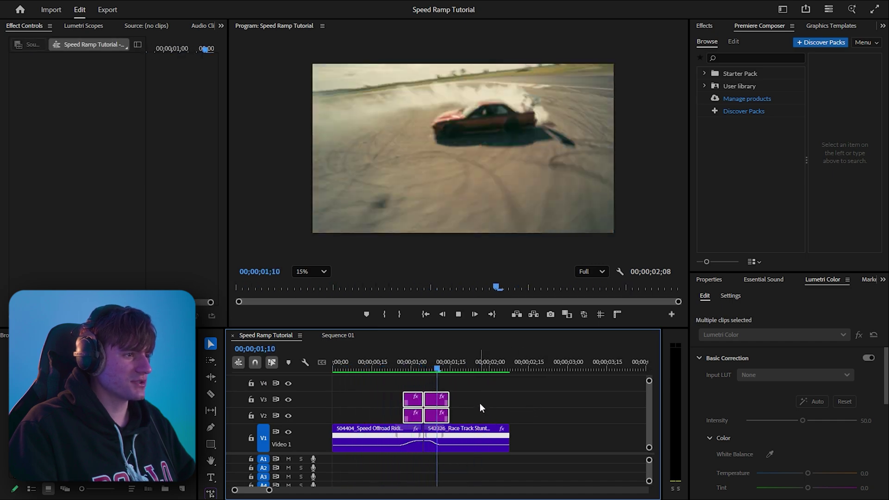
{"action": "key", "text": "Delete"}
Select both drift clips and replace them with a linked After Effects composition.
{"action": "key", "text": "Home"}
{"action": "key", "text": "minus"}
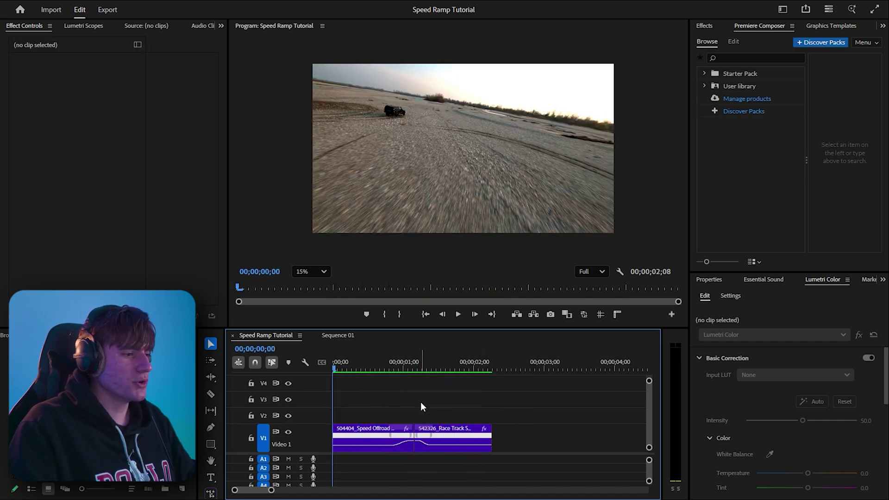
{"action": "key", "text": "equal"}
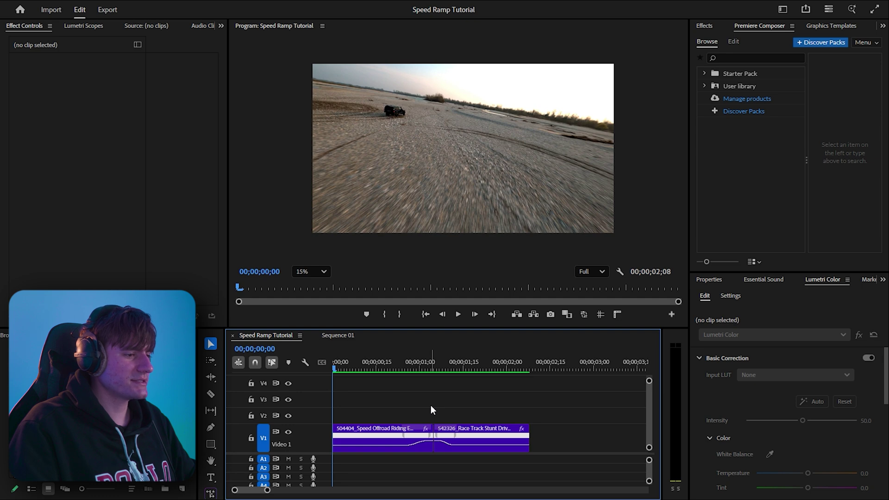
{"action": "left_click_drag", "start_coordinate": [487, 405], "coordinate": [386, 434]}
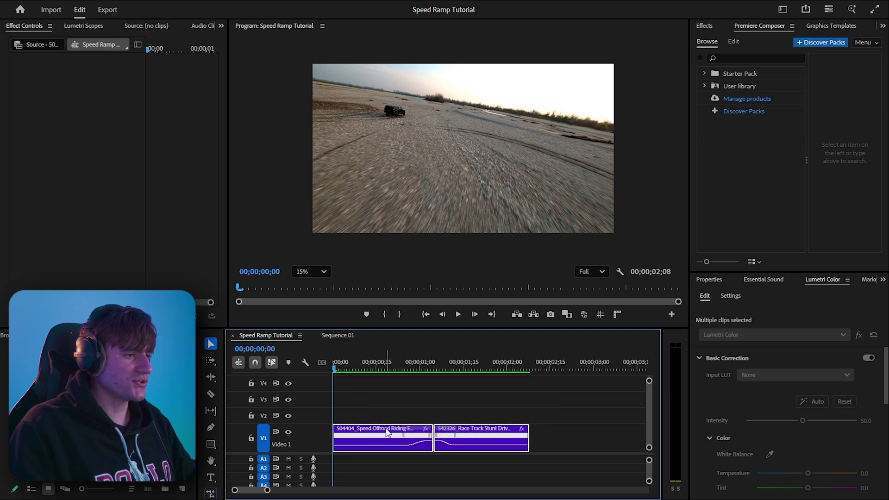
{"action": "right_click", "coordinate": [388, 432]}
{"action": "left_click", "coordinate": [438, 105]}
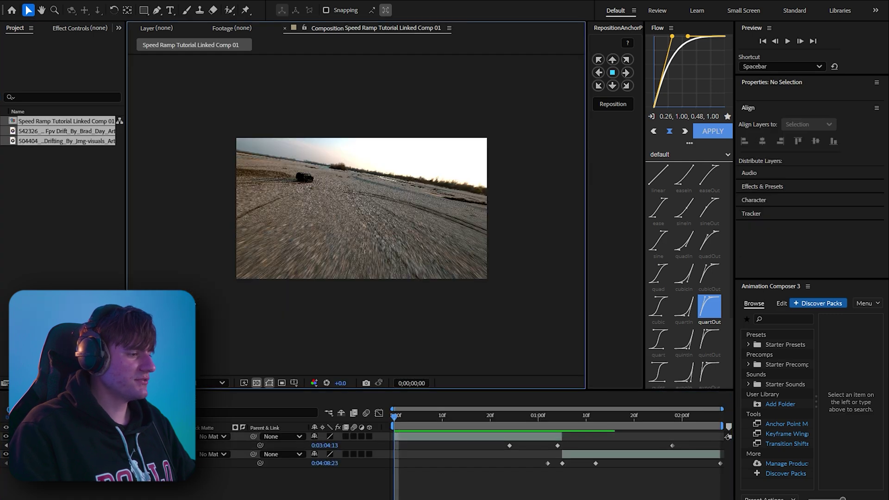
Add an adjustment layer to the composition and apply Pixel Motion Blur to it.
{"action": "right_click", "coordinate": [101, 489]}
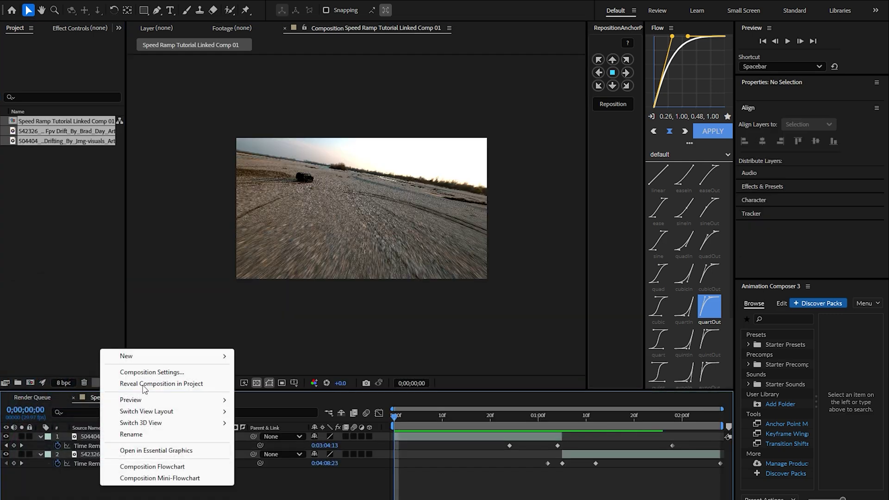
{"action": "mouse_move", "coordinate": [127, 356]}
{"action": "left_click", "coordinate": [305, 441]}
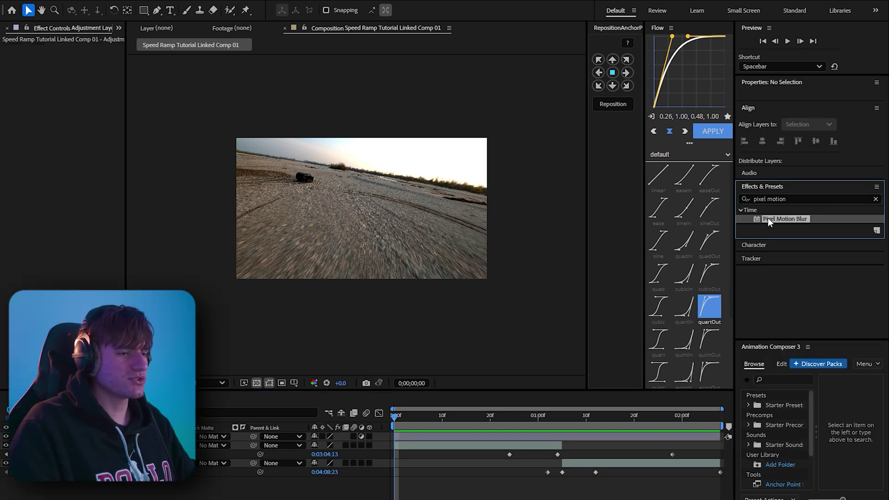
{"action": "left_click_drag", "start_coordinate": [786, 219], "coordinate": [545, 437]}
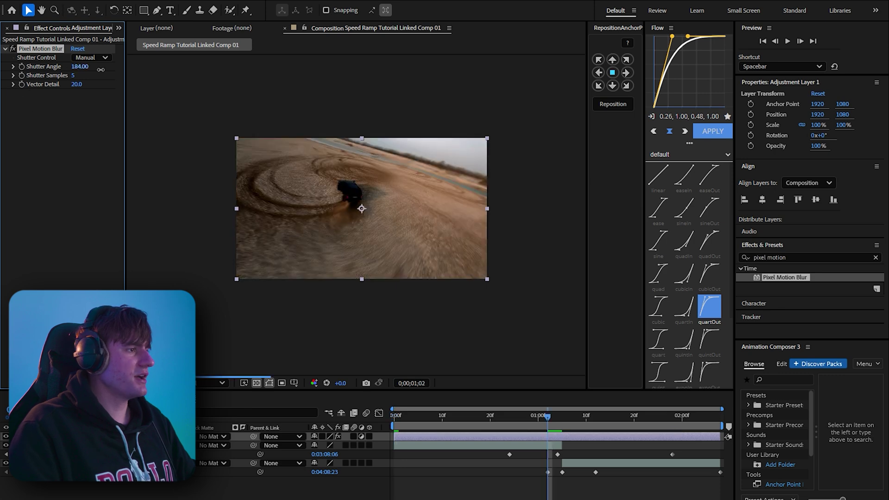
Set Shutter Angle 354 and Shutter Samples 10, then check the blur around two seconds in.
{"action": "left_click_drag", "start_coordinate": [80, 66], "coordinate": [158, 76]}
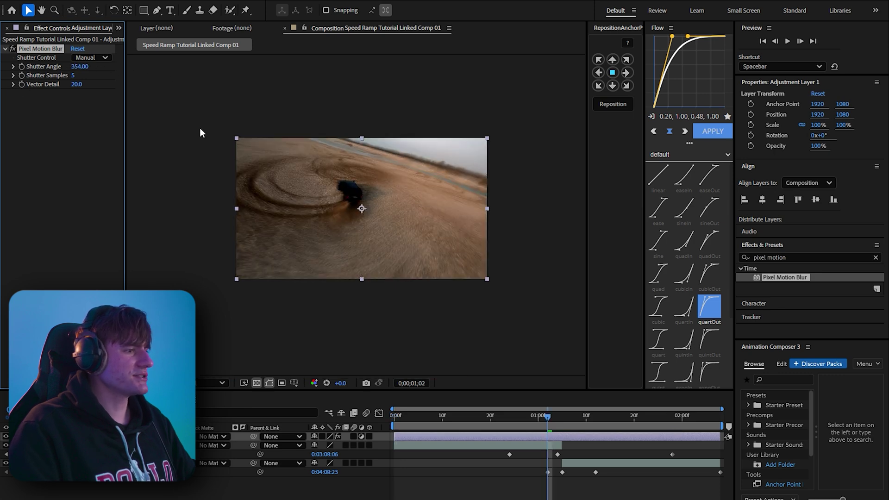
{"action": "left_click_drag", "start_coordinate": [74, 75], "coordinate": [83, 74]}
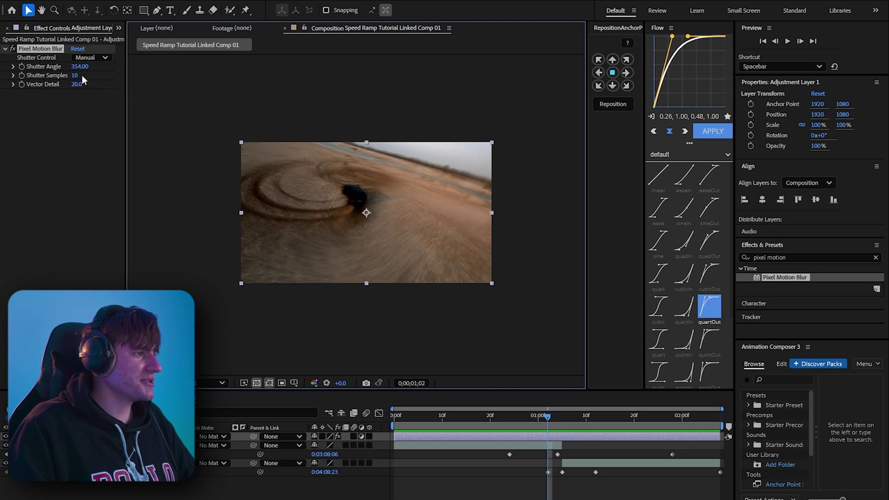
{"action": "left_click", "coordinate": [671, 416]}
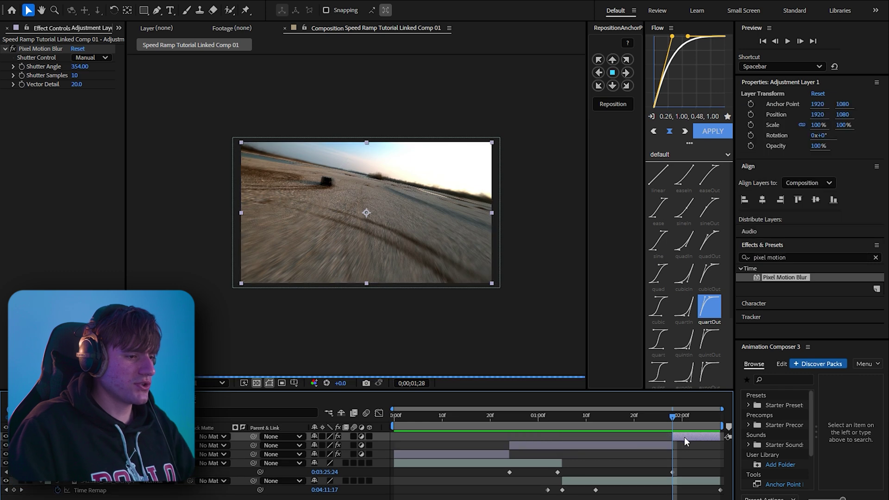
{"action": "left_click_drag", "start_coordinate": [684, 436], "coordinate": [463, 448]}
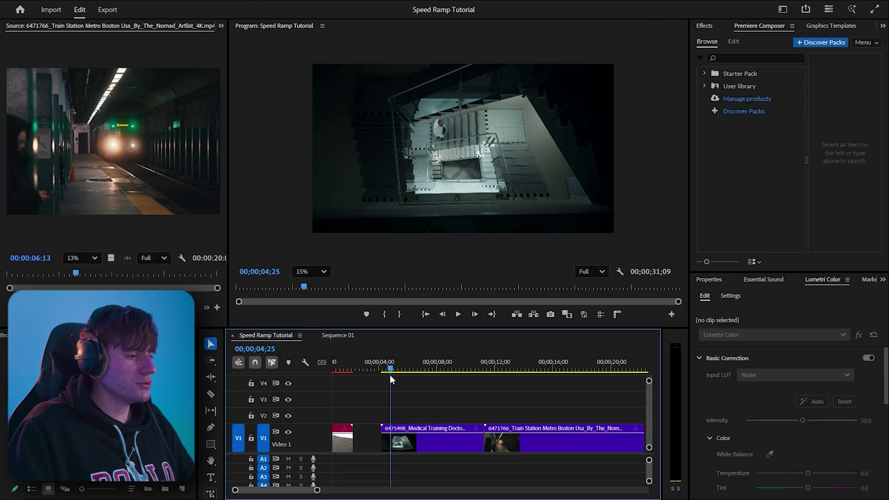
Zoom the stairwell clip in to 161% scale in Effect Controls and play the ramped sequence.
{"action": "left_click_drag", "start_coordinate": [394, 372], "coordinate": [555, 372]}
{"action": "scroll", "coordinate": [473, 409], "scroll_direction": "down", "scroll_amount": 2}
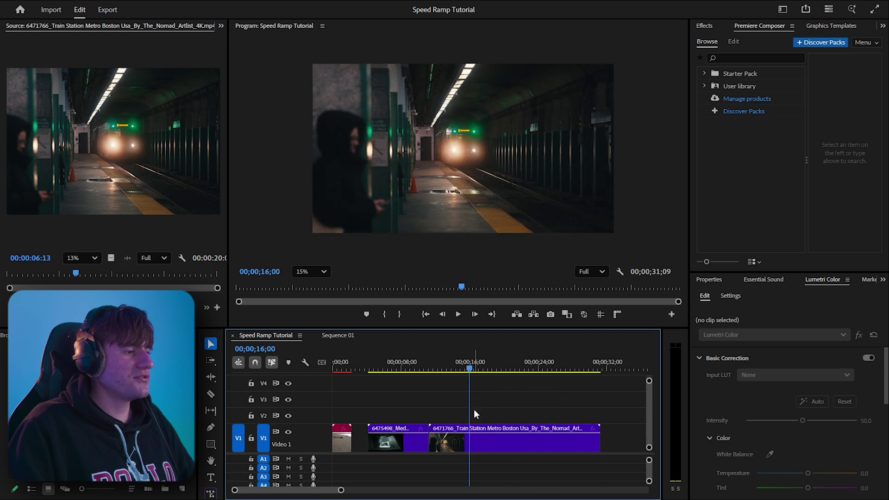
{"action": "left_click", "coordinate": [475, 437]}
{"action": "left_click", "coordinate": [453, 368]}
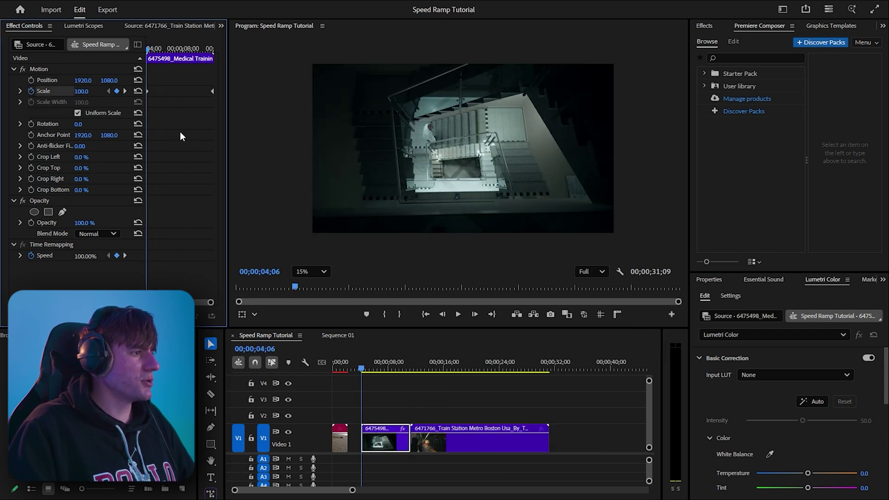
{"action": "left_click_drag", "start_coordinate": [81, 91], "coordinate": [118, 91]}
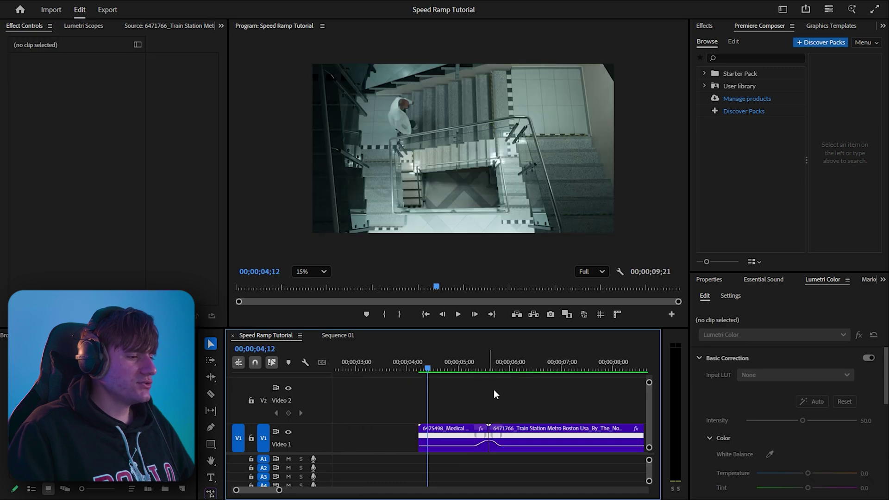
{"action": "key", "text": "space"}
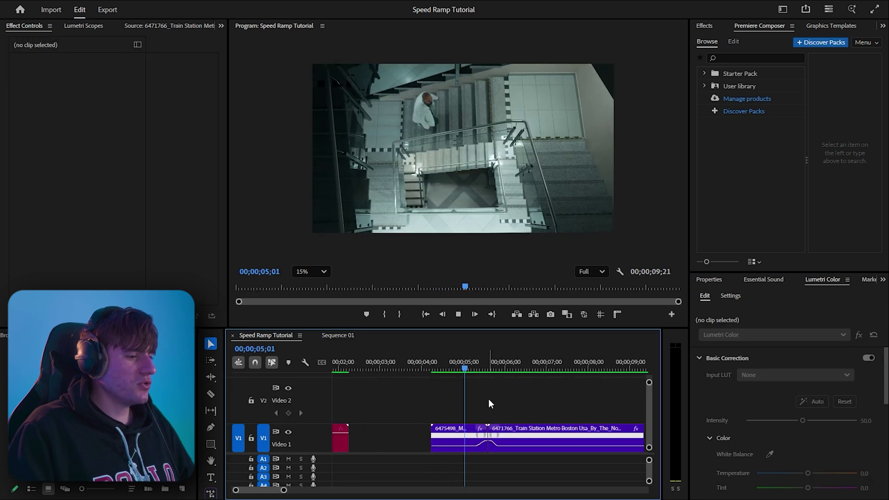